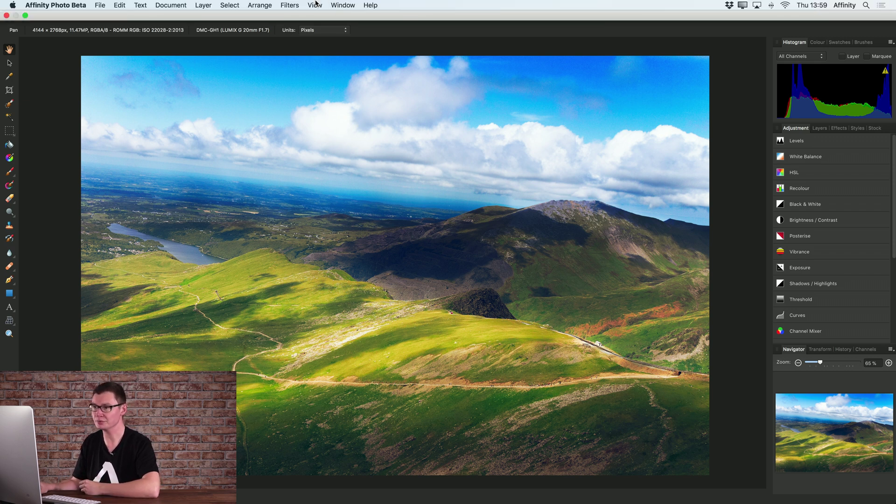
# - Show the empty Macro panel from View > Studio > Macro
pyautogui.click(315, 5)
pyautogui.moveTo(361, 180)
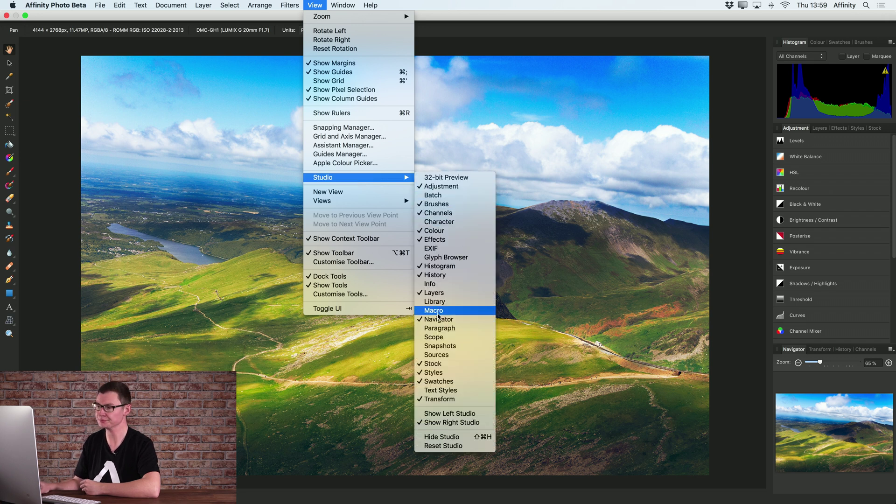
pyautogui.click(438, 312)
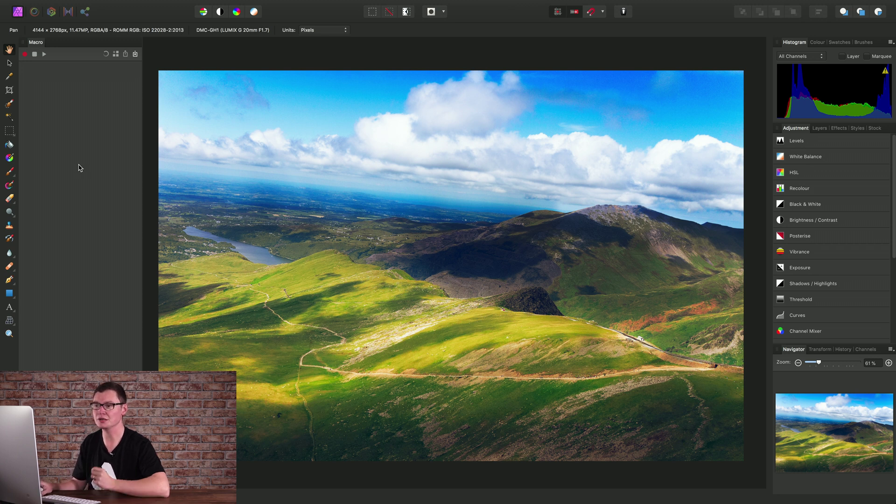
# - Straighten the photo with the Crop tool's Straighten line traced along the horizon, then apply
pyautogui.click(10, 92)
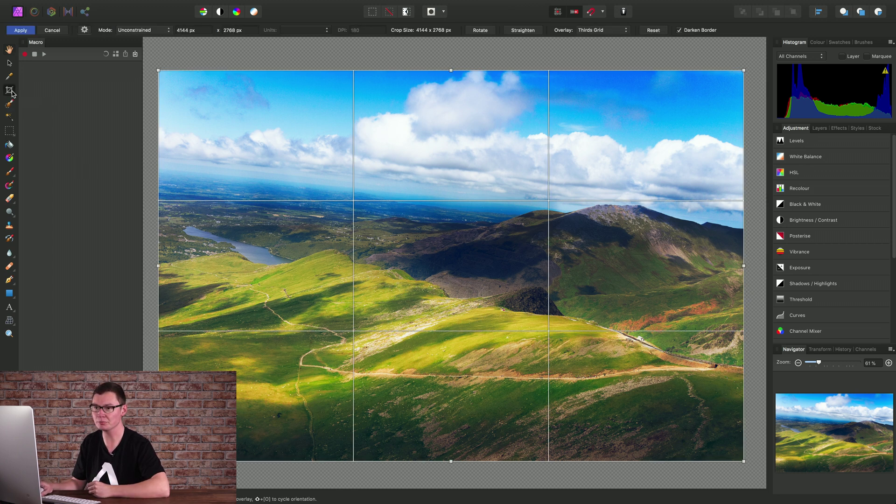
pyautogui.click(523, 30)
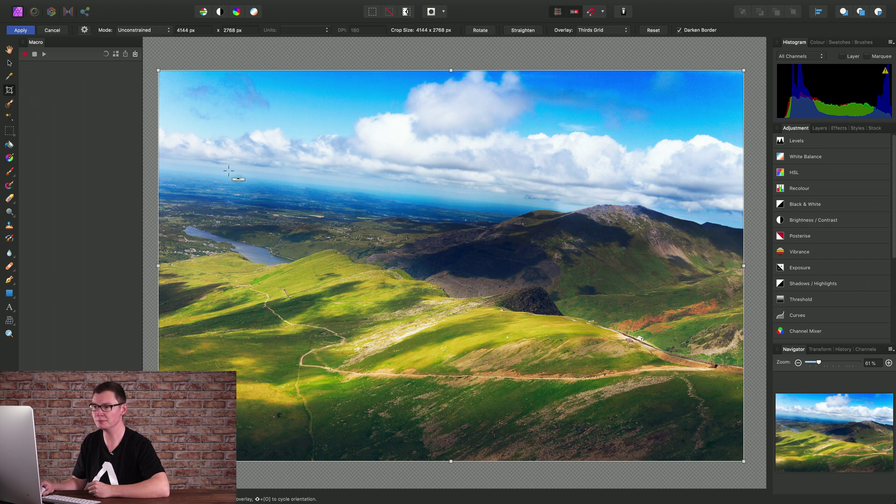
pyautogui.moveTo(227, 176); pyautogui.dragTo(523, 204)
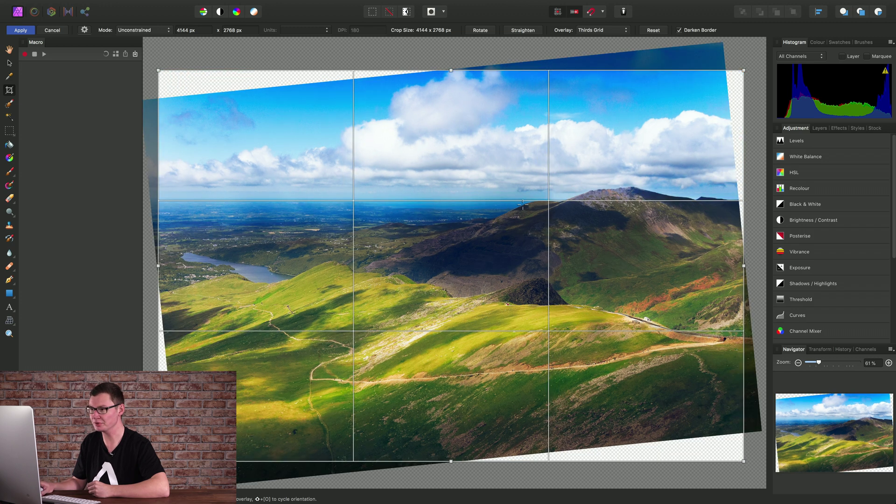
pyautogui.click(21, 30)
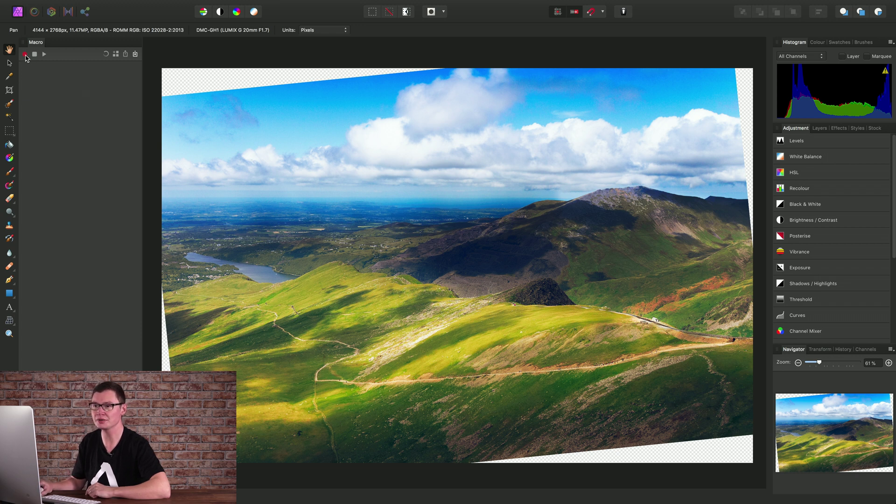
# - Start macro recording and apply Layer > Rasterise & Trim as its first step
pyautogui.click(26, 55)
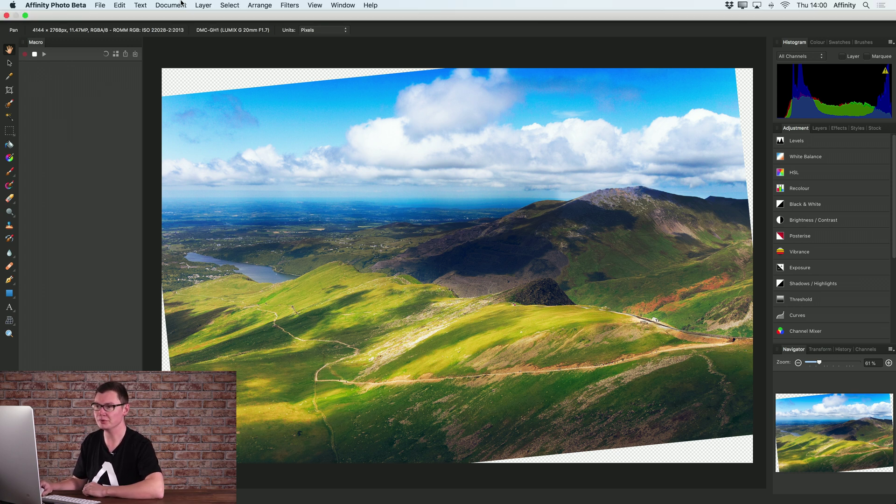
pyautogui.click(204, 5)
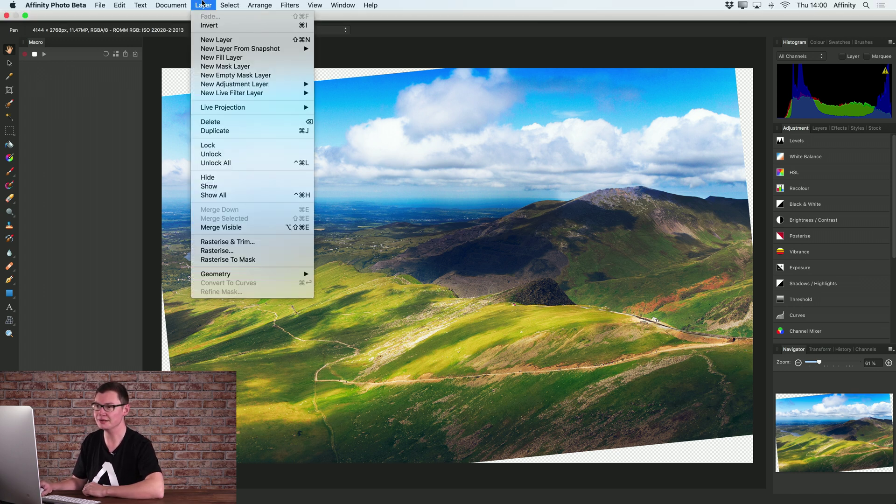
pyautogui.click(253, 241)
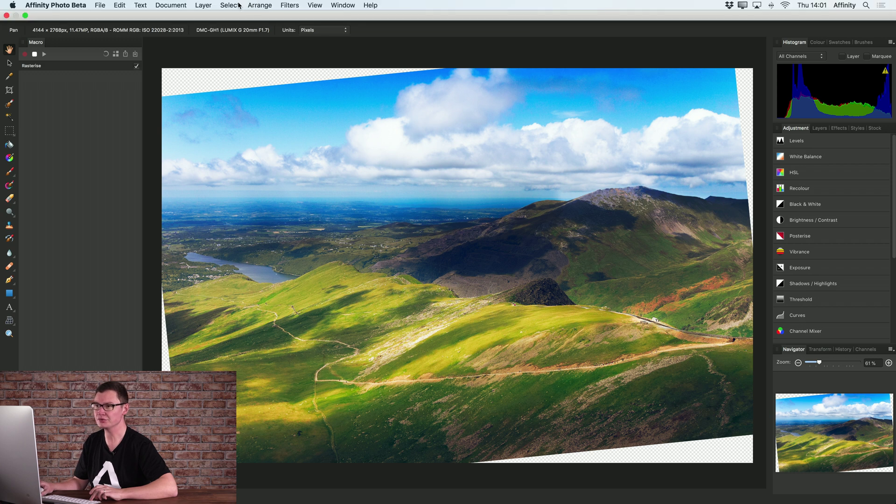
# - Select the fully transparent edge wedges with Select > Alpha Range, then inspect the selection up close
pyautogui.click(239, 5)
pyautogui.moveTo(283, 141)
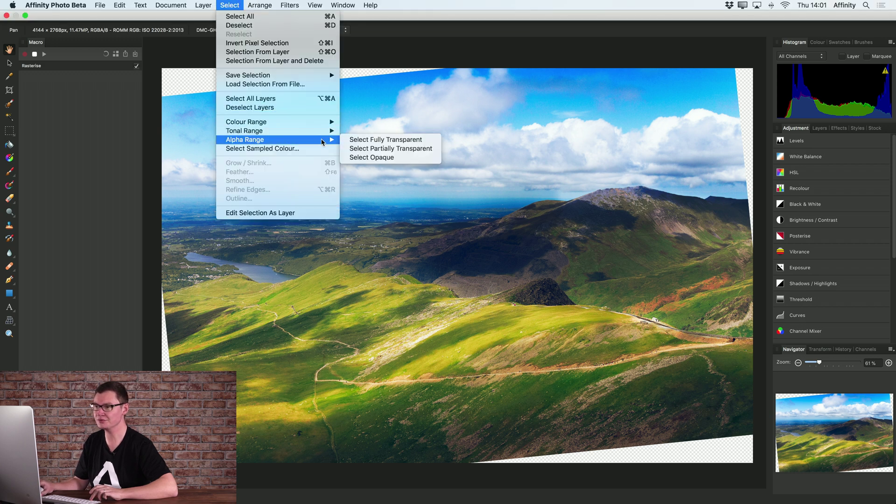
pyautogui.click(425, 141)
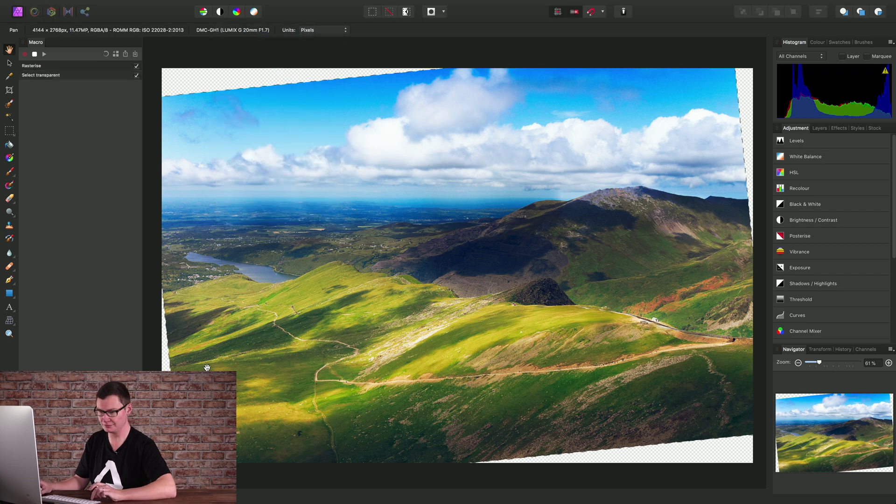
pyautogui.scroll(2, 292, 326)
pyautogui.scroll(2, 292, 325)
pyautogui.scroll(2, 252, 336)
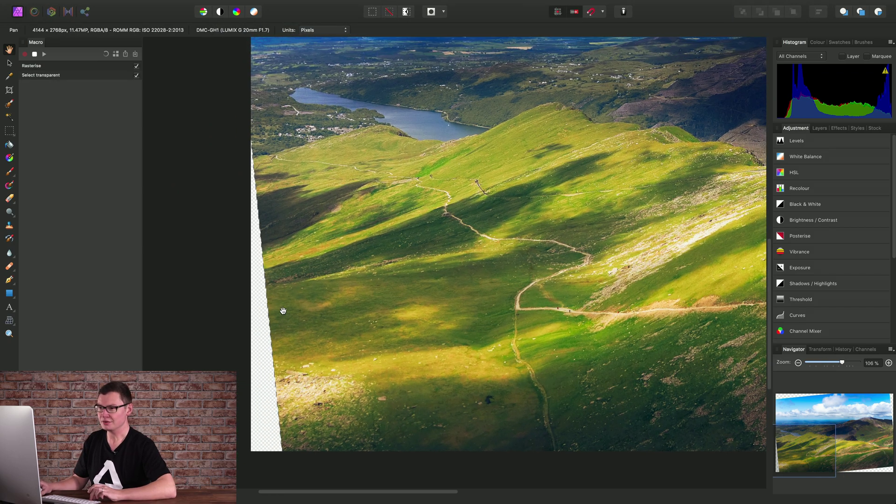
pyautogui.scroll(-10, 287, 340)
pyautogui.hscroll(8, 456, 335)
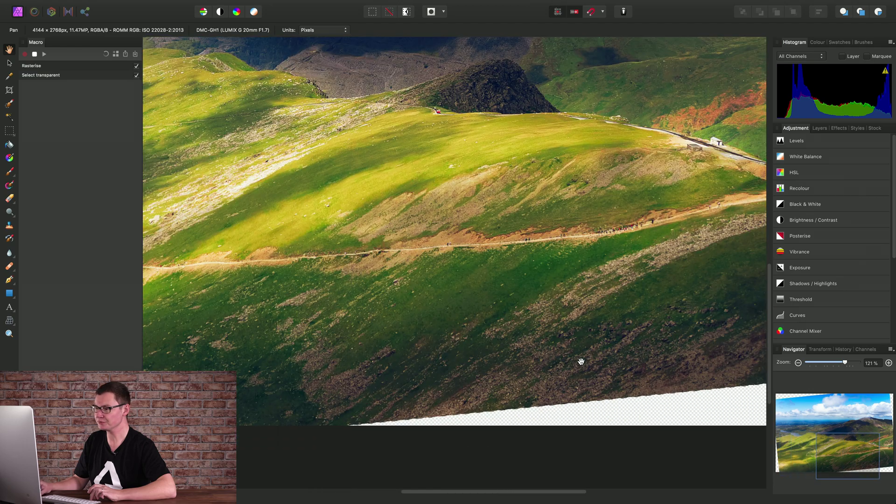
pyautogui.hscroll(-2, 560, 393)
pyautogui.hscroll(3, 550, 368)
pyautogui.scroll(2, 550, 369)
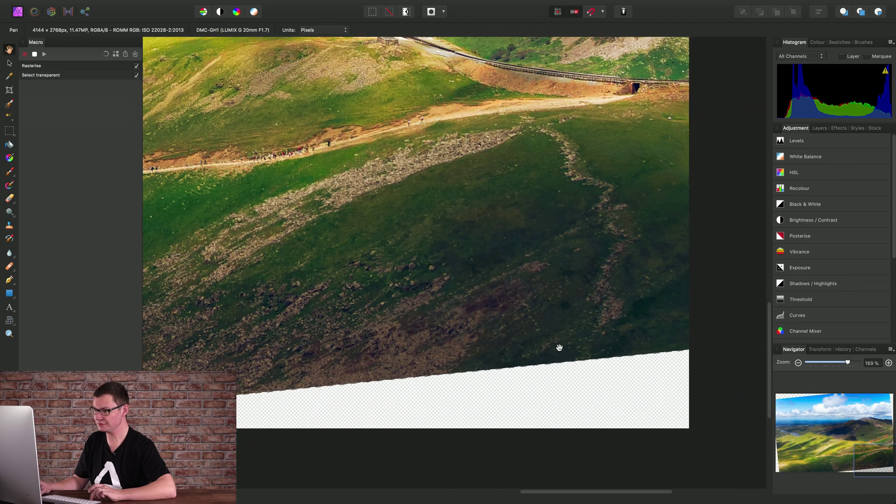
pyautogui.scroll(2, 512, 331)
pyautogui.scroll(15, 512, 330)
pyautogui.hscroll(3, 494, 316)
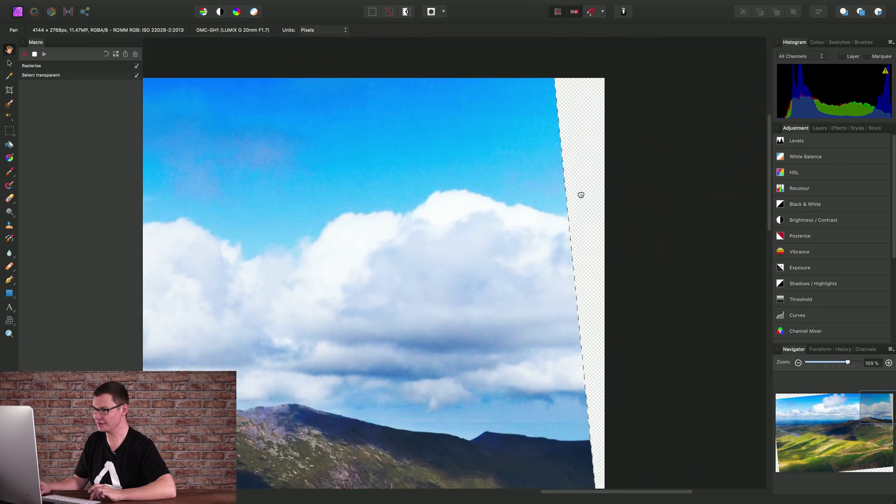
pyautogui.hscroll(-10, 570, 218)
pyautogui.scroll(5, 599, 270)
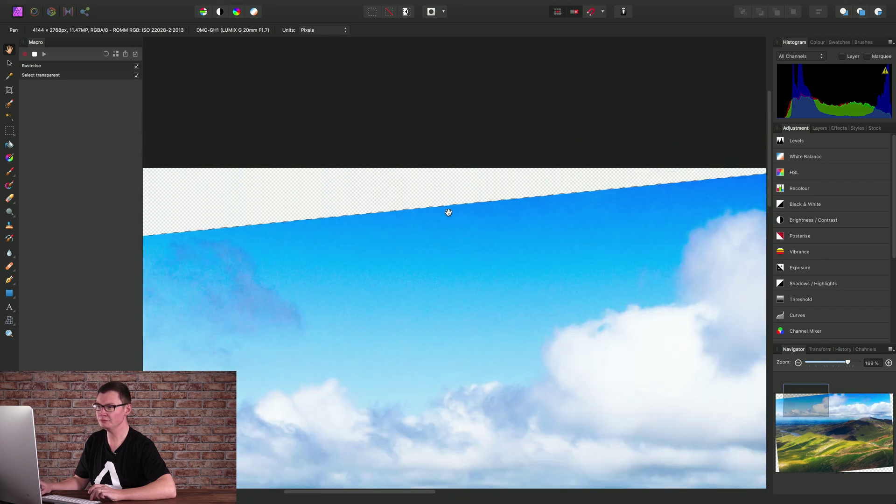
pyautogui.scroll(5, 427, 204)
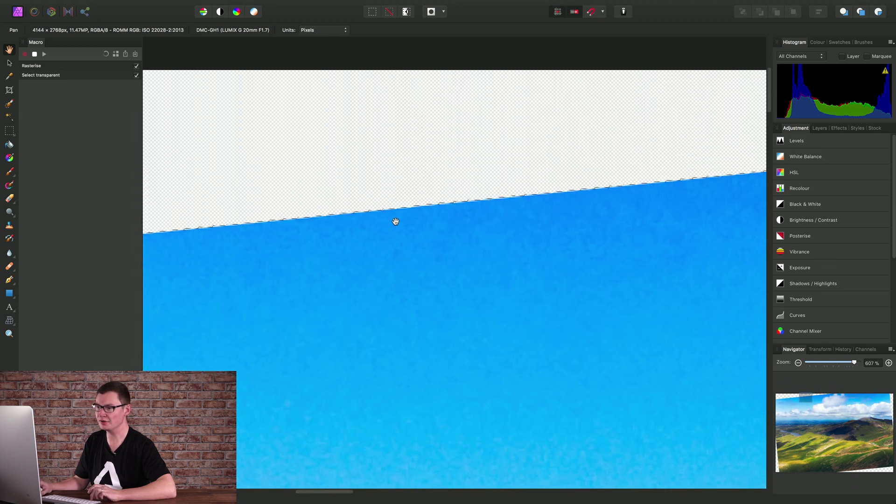
pyautogui.scroll(2, 376, 241)
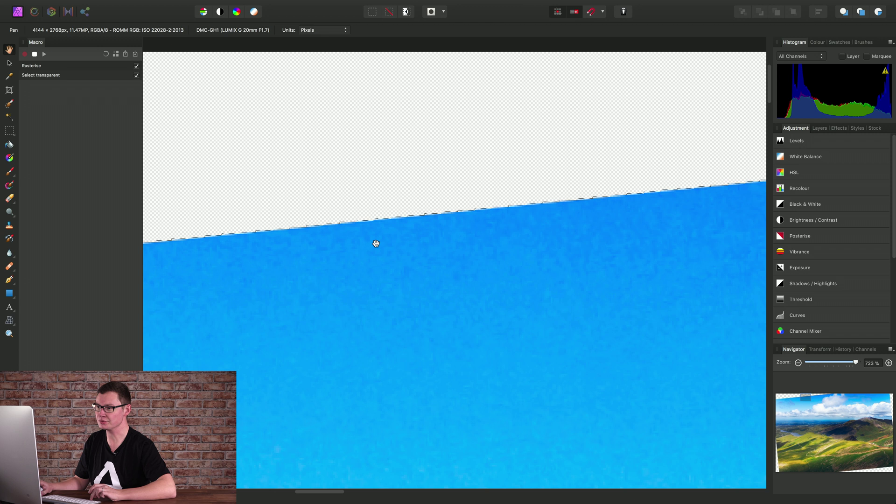
pyautogui.scroll(-1, 419, 258)
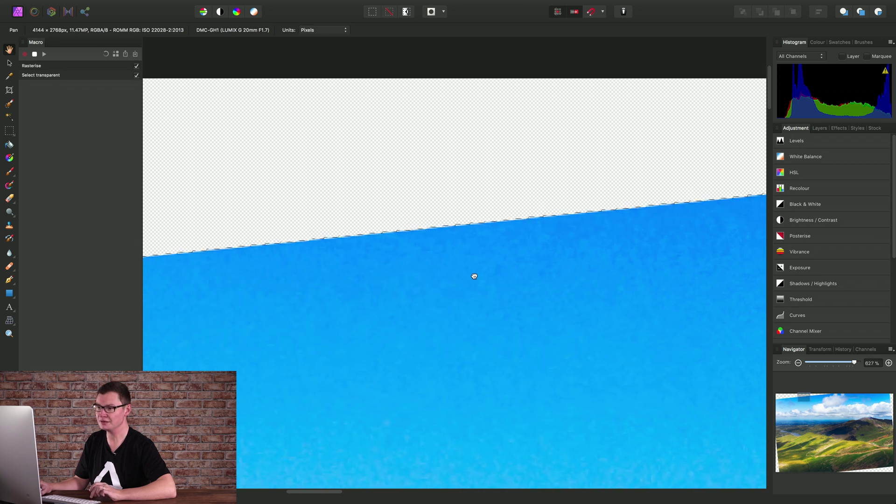
pyautogui.scroll(-2, 470, 275)
pyautogui.scroll(-3, 490, 285)
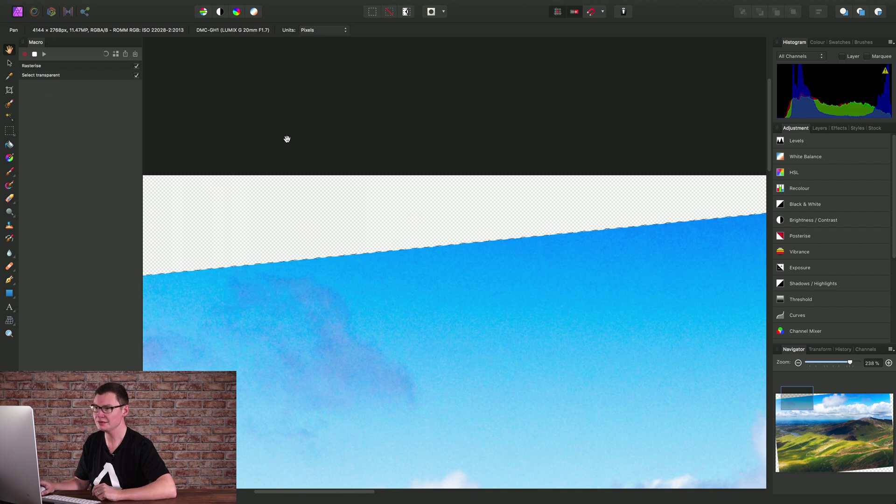
# - Grow the transparent-edge selection by a 2 px radius with Select > Grow / Shrink
pyautogui.moveTo(260, 2)
pyautogui.click(229, 5)
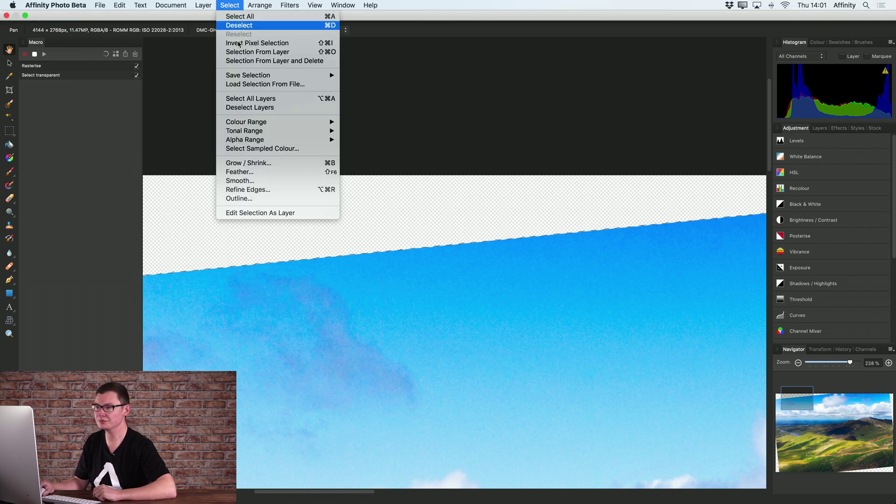
pyautogui.click(258, 167)
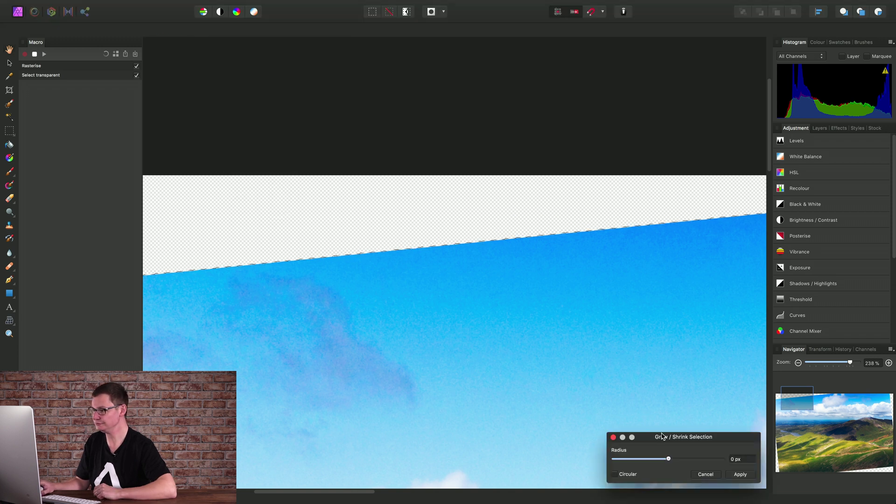
pyautogui.moveTo(662, 436); pyautogui.dragTo(552, 322)
pyautogui.click(625, 343)
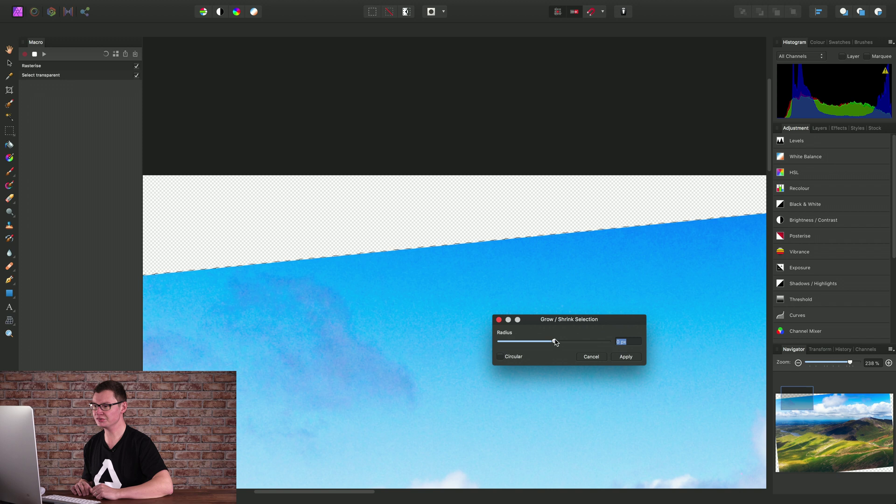
pyautogui.write('2')
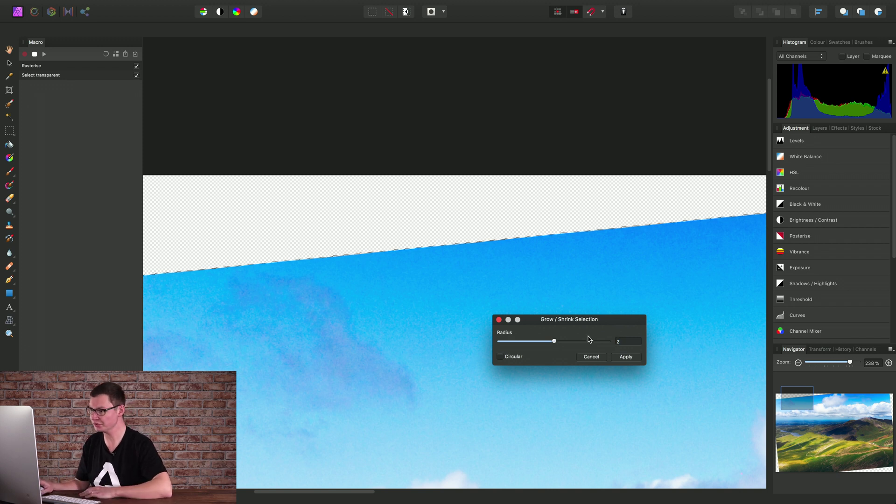
pyautogui.click(626, 356)
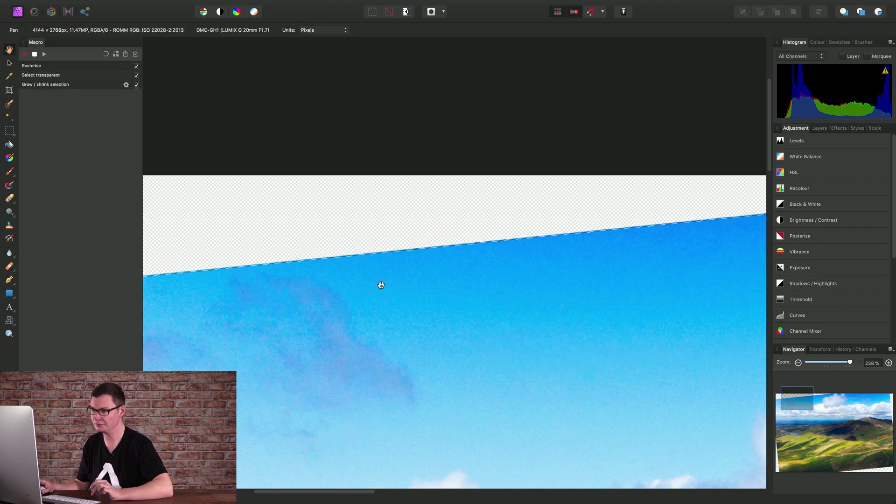
pyautogui.scroll(5, 374, 275)
pyautogui.scroll(4, 361, 249)
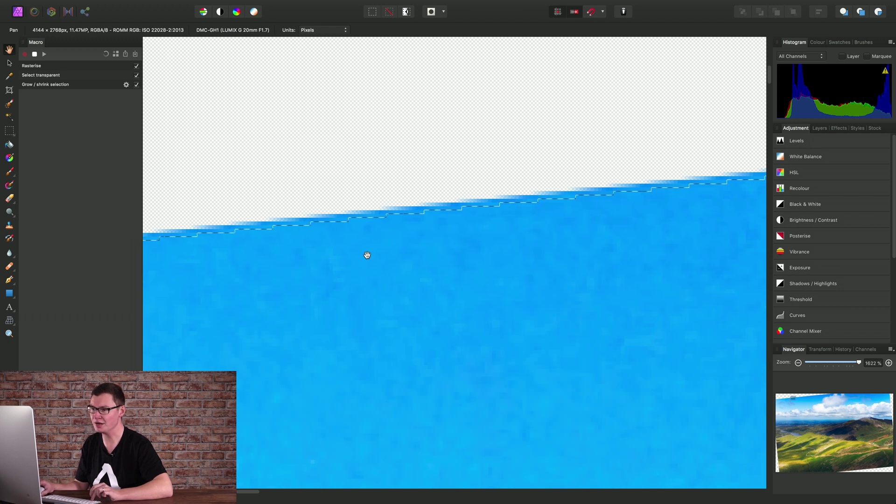
pyautogui.scroll(2, 367, 255)
pyautogui.hscroll(-1, 388, 284)
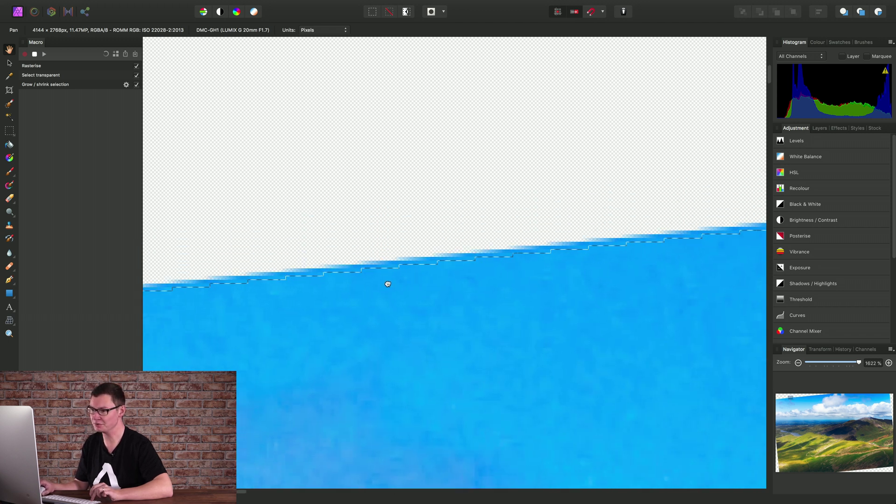
pyautogui.scroll(-4, 514, 246)
pyautogui.moveTo(514, 246); pyautogui.dragTo(468, 255)
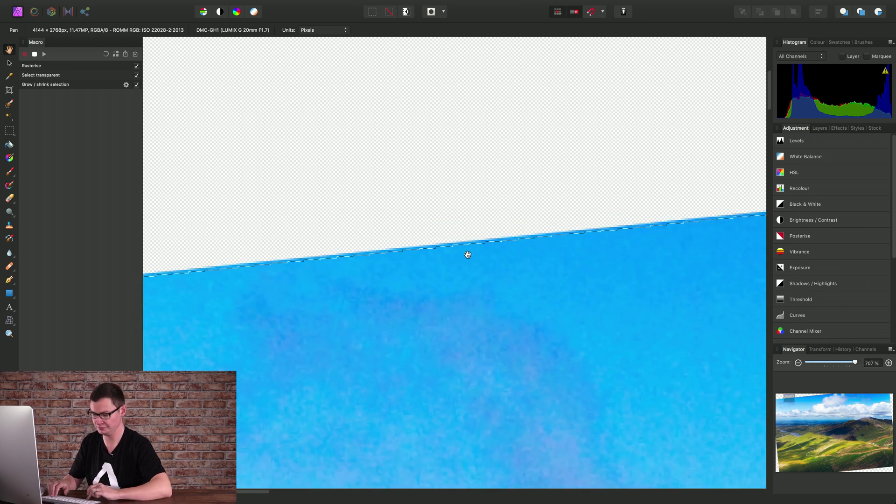
pyautogui.press('super+0')
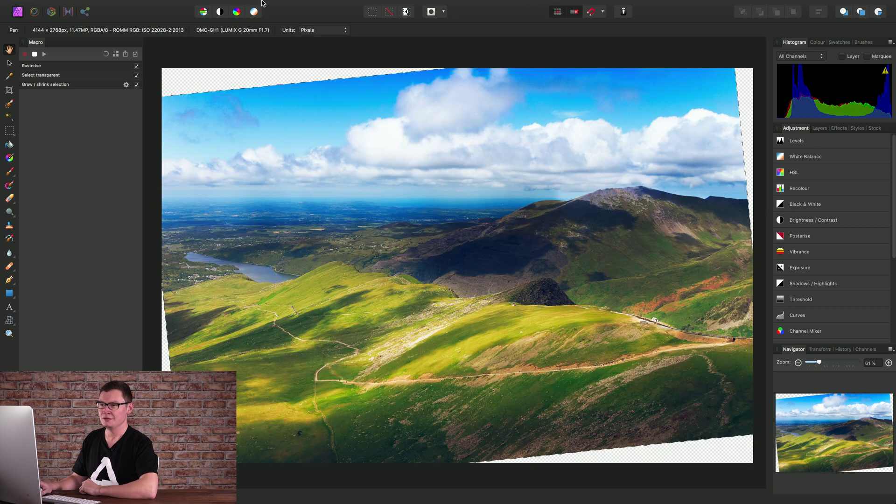
# - Fill the selected edges with Edit > Inpaint, then toggle the Select transparent macro step
pyautogui.moveTo(221, 3)
pyautogui.click(121, 6)
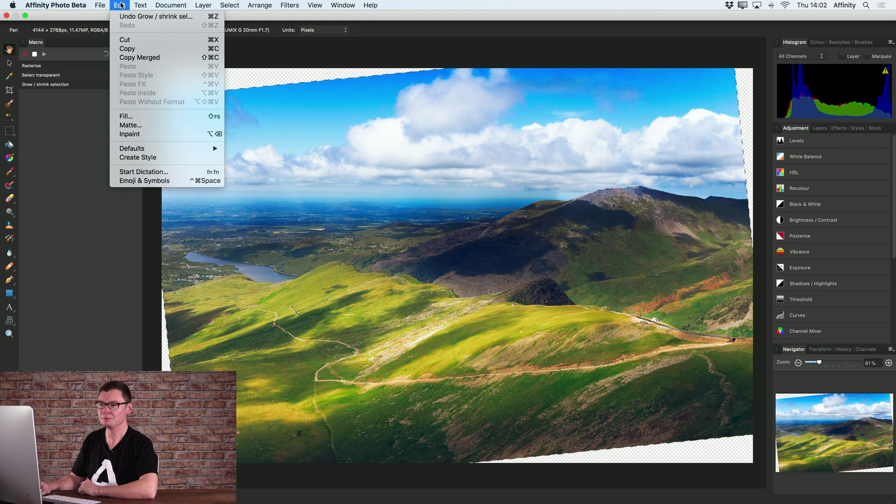
pyautogui.click(131, 136)
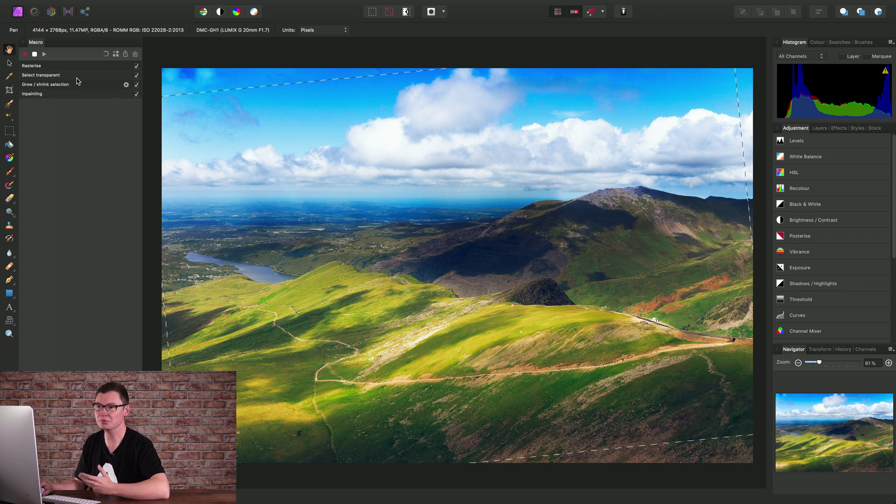
pyautogui.click(136, 75)
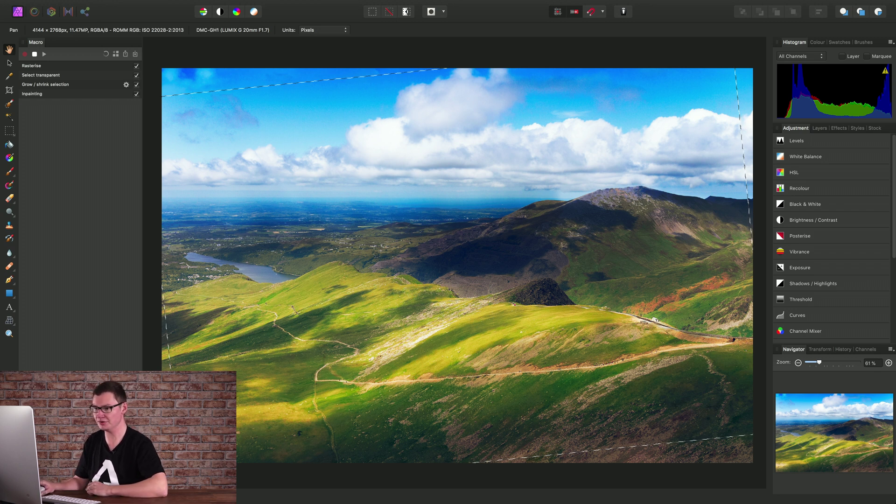
# - Deselect the edge selection and stop the macro recording
pyautogui.moveTo(279, 3)
pyautogui.click(234, 5)
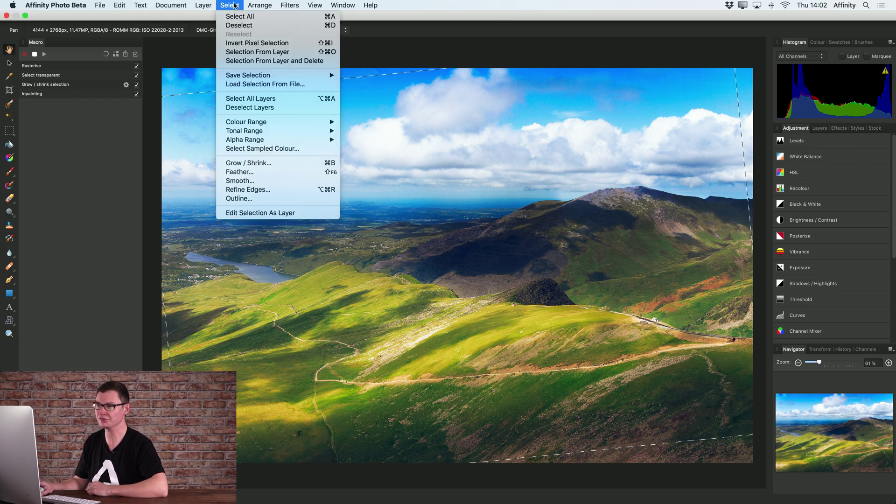
pyautogui.click(251, 27)
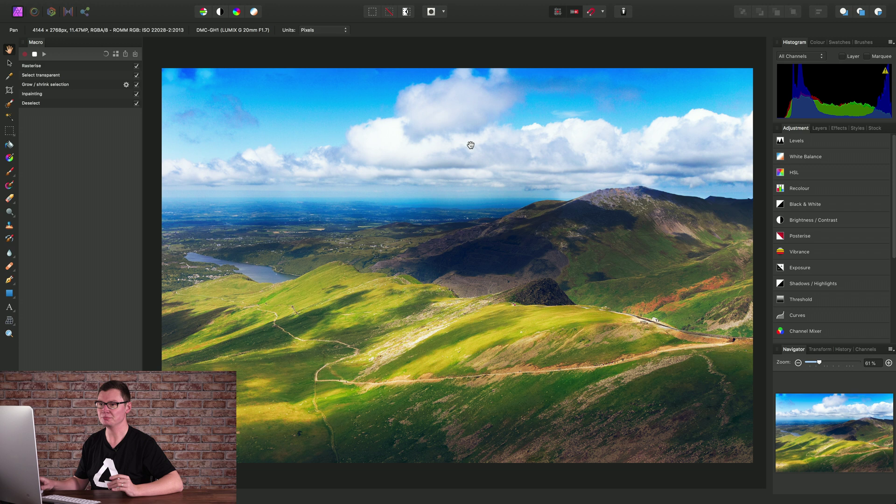
pyautogui.click(35, 54)
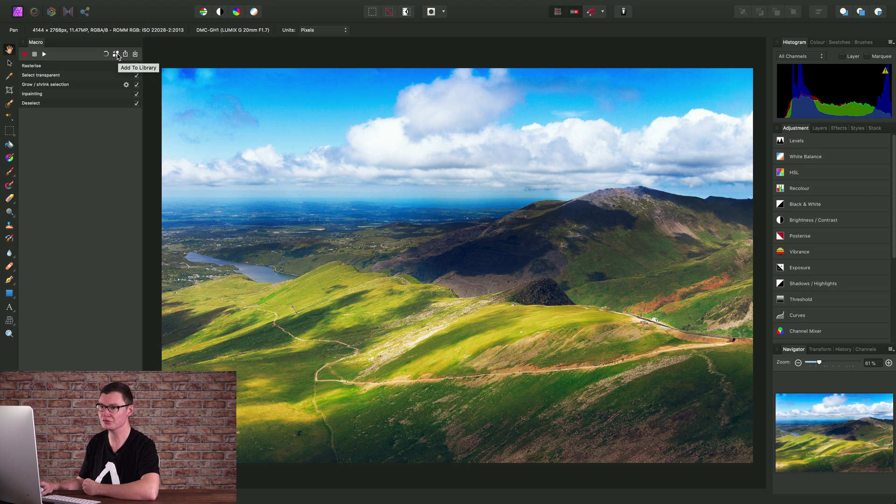
# - Add the macro to the library as 'Inpaint after Straighten' in the Default category
pyautogui.click(115, 55)
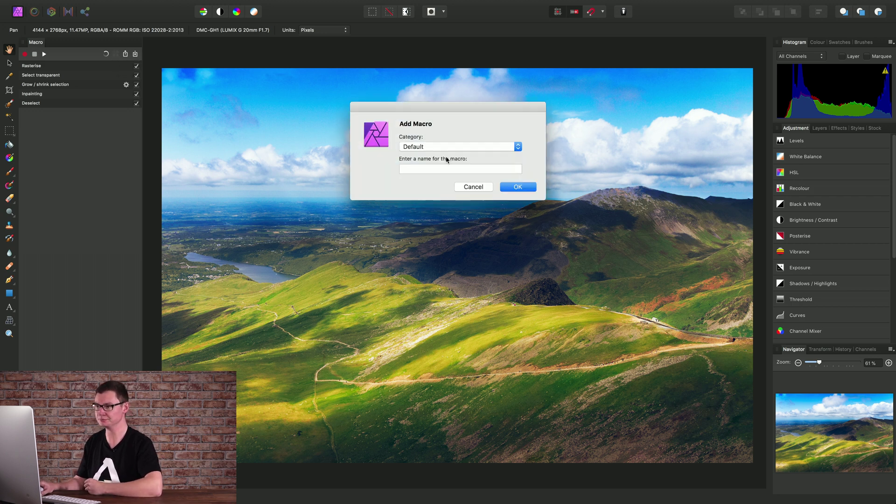
pyautogui.click(446, 147)
pyautogui.click(446, 146)
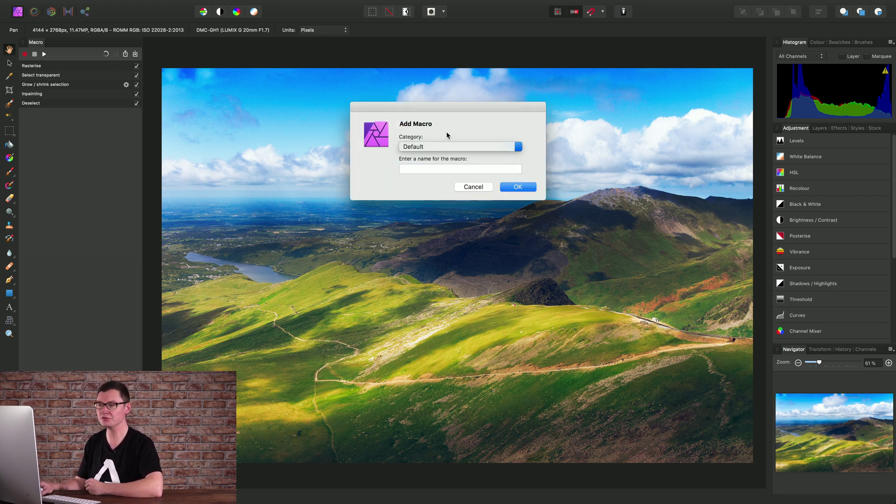
pyautogui.click(446, 168)
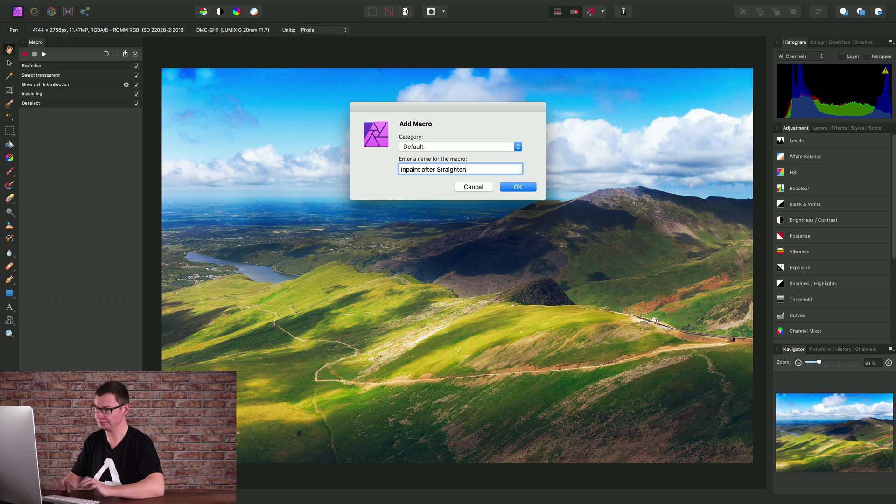
pyautogui.click(518, 187)
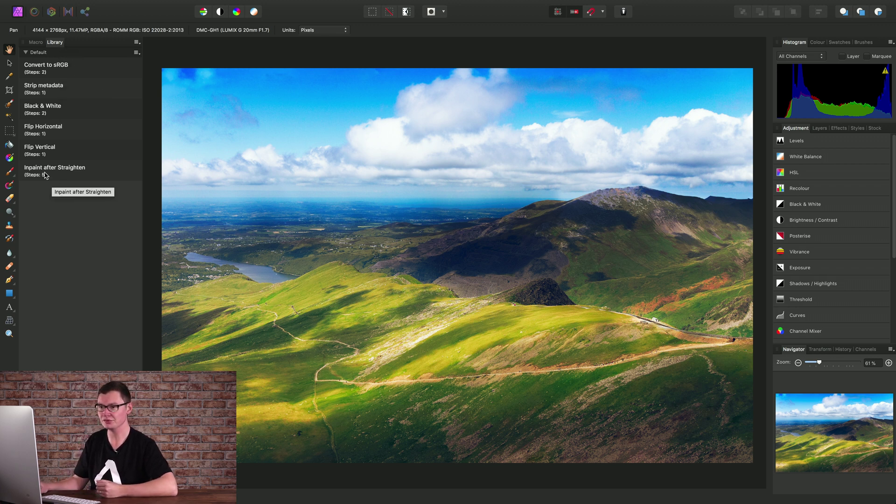
# - Revert to the original photo in History, then re-straighten it along the horizon with the Crop tool
pyautogui.click(845, 350)
pyautogui.moveTo(890, 364); pyautogui.dragTo(802, 367)
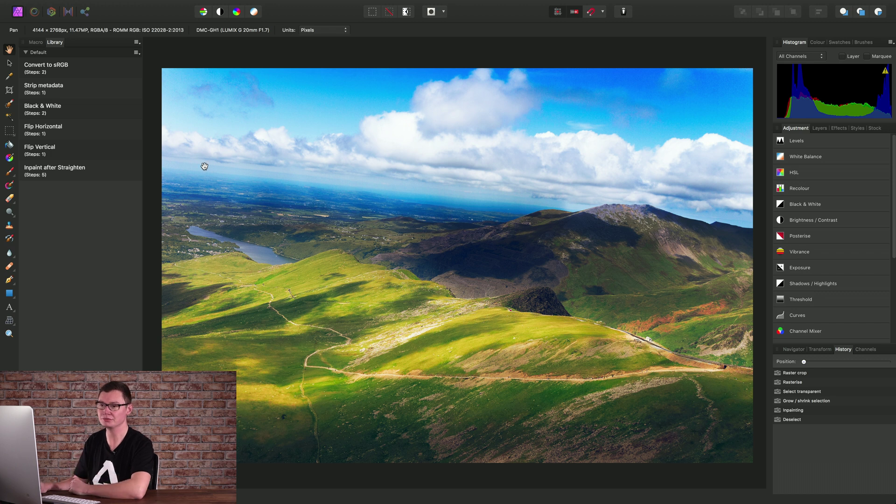
pyautogui.click(10, 90)
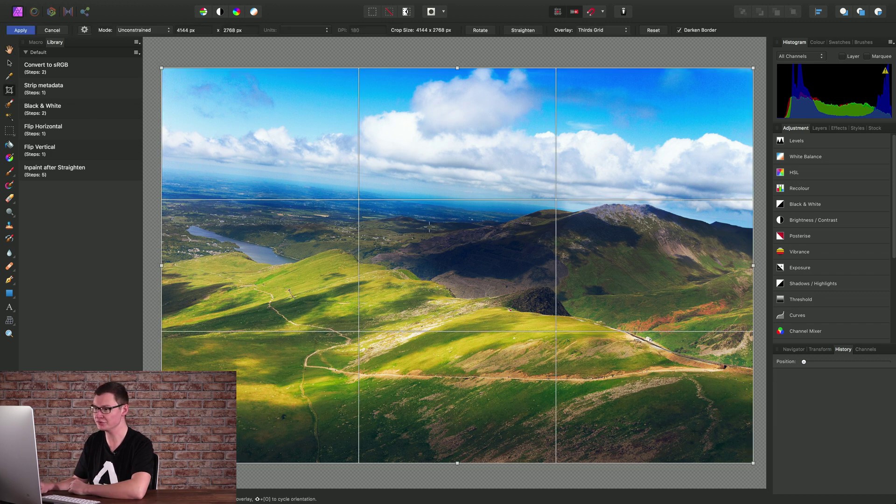
pyautogui.click(531, 33)
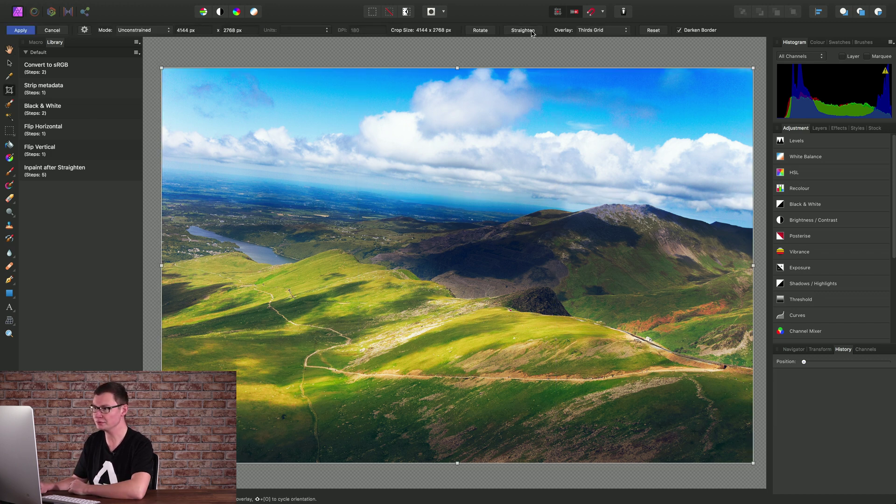
pyautogui.moveTo(250, 176); pyautogui.dragTo(514, 207)
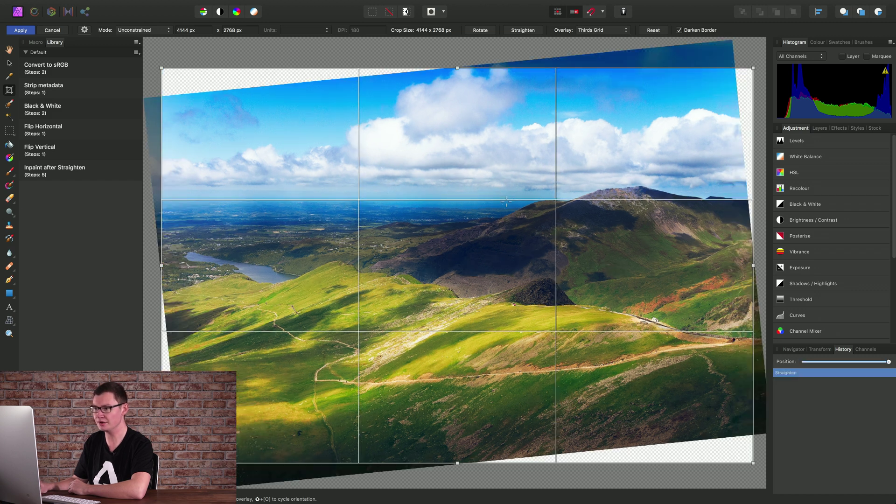
pyautogui.click(26, 30)
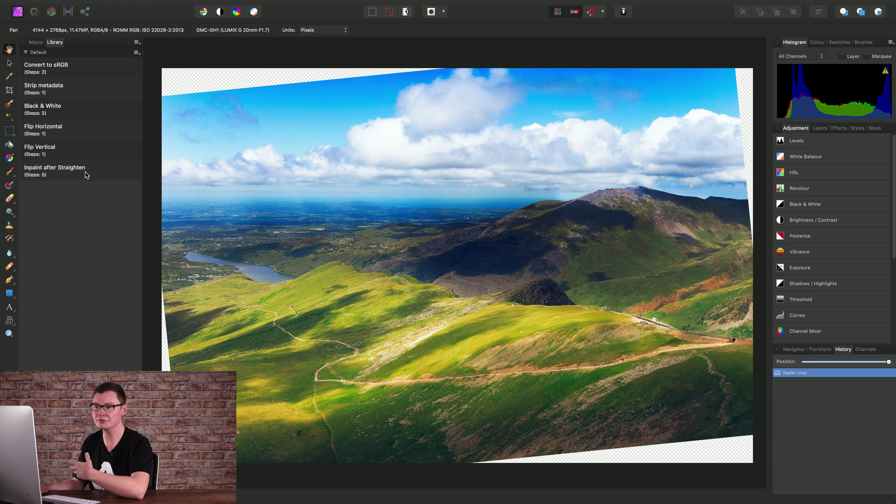
# - Run the 'Inpaint after Straighten' macro from the Library panel
pyautogui.click(55, 172)
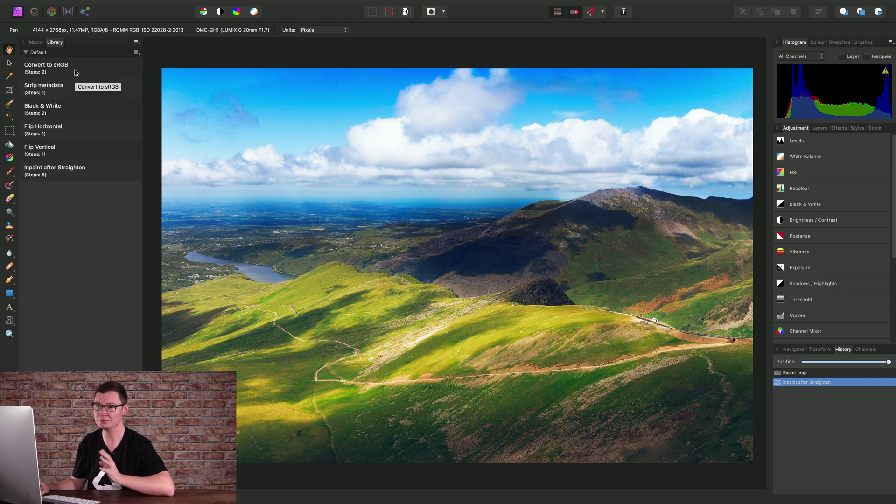
# - Create a new 'Macros' category in the macro library and rename it to the user's own name
pyautogui.click(138, 42)
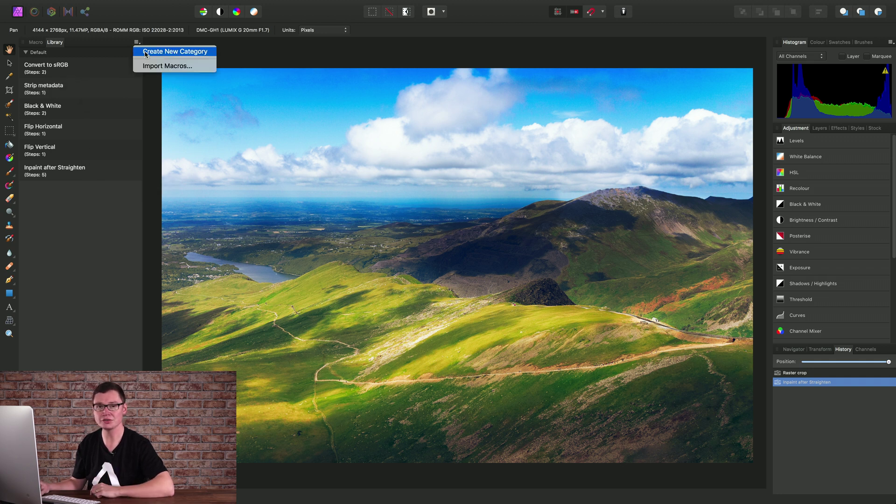
pyautogui.click(145, 52)
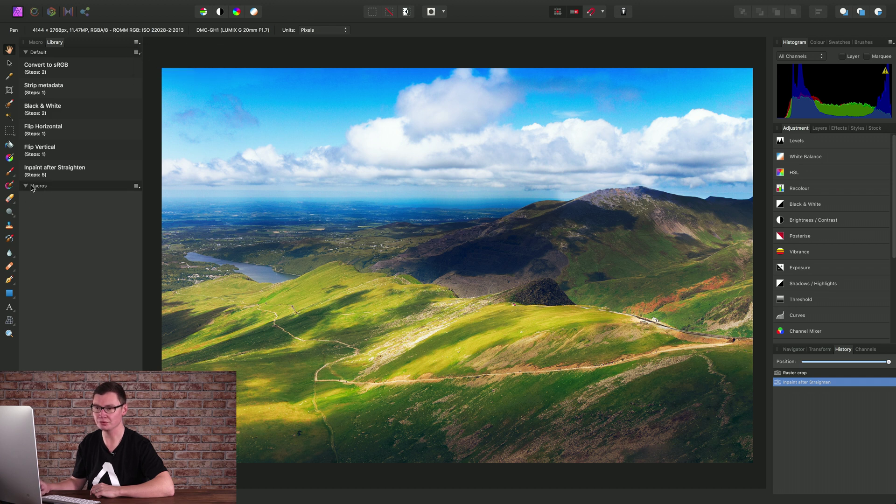
pyautogui.click(137, 187)
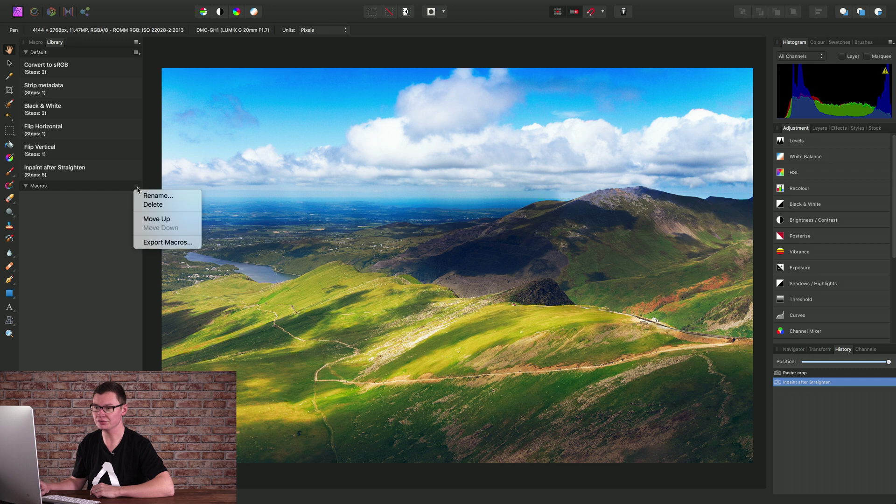
pyautogui.click(160, 197)
pyautogui.write('J')
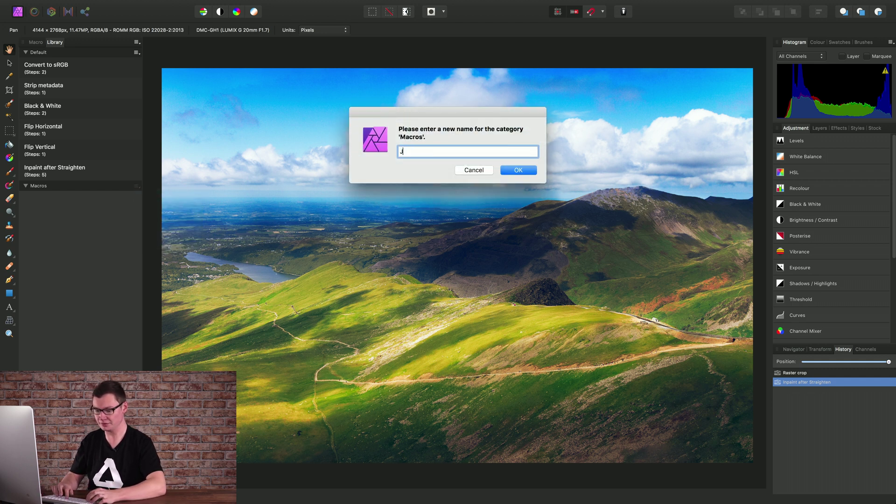
pyautogui.write('ames')
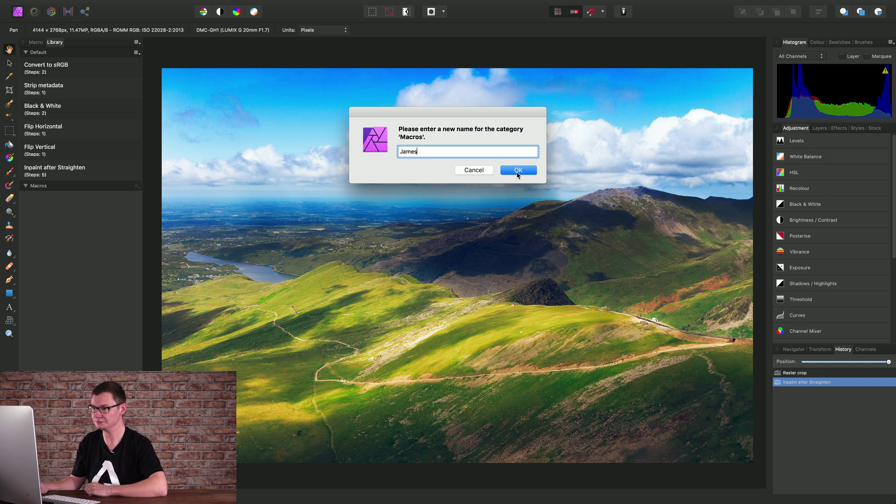
pyautogui.click(518, 171)
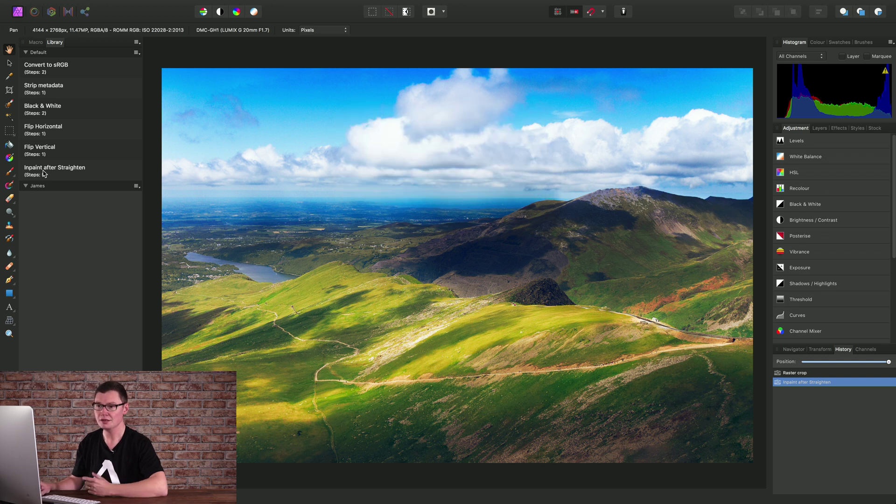
# - Drag the Inpaint after Straighten macro from Default into the personally named category
pyautogui.moveTo(59, 170); pyautogui.dragTo(56, 201)
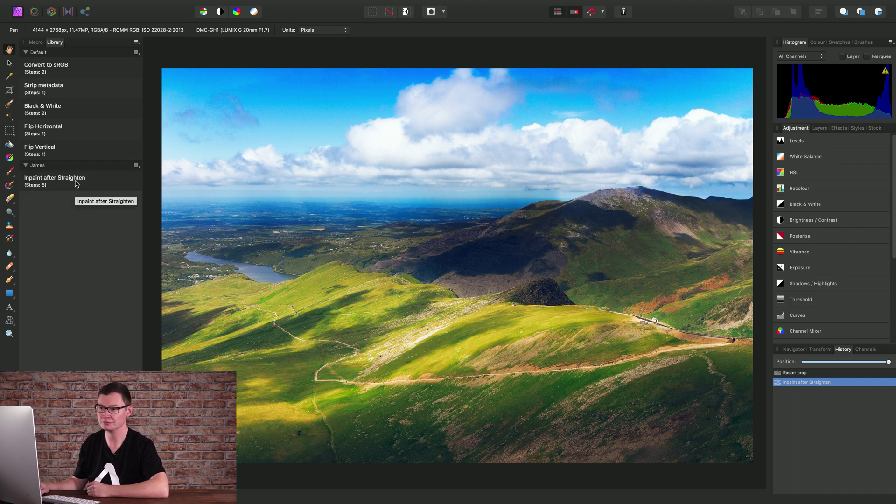
pyautogui.click(138, 166)
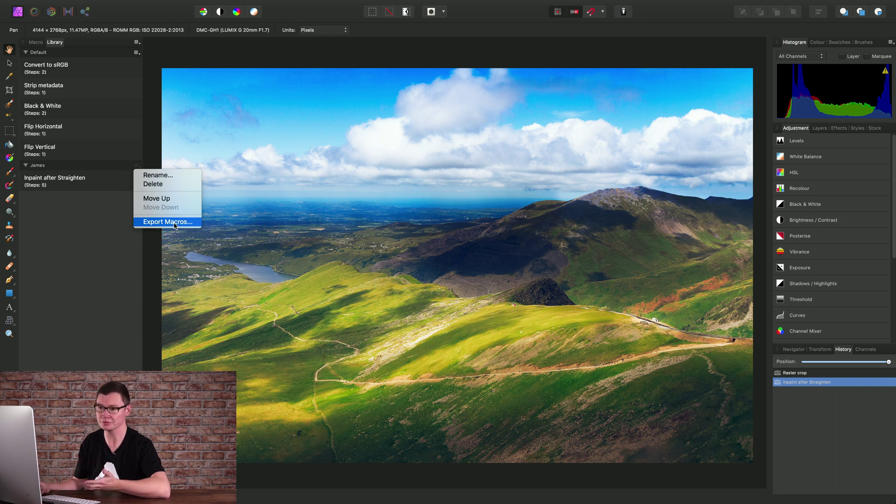
pyautogui.click(89, 215)
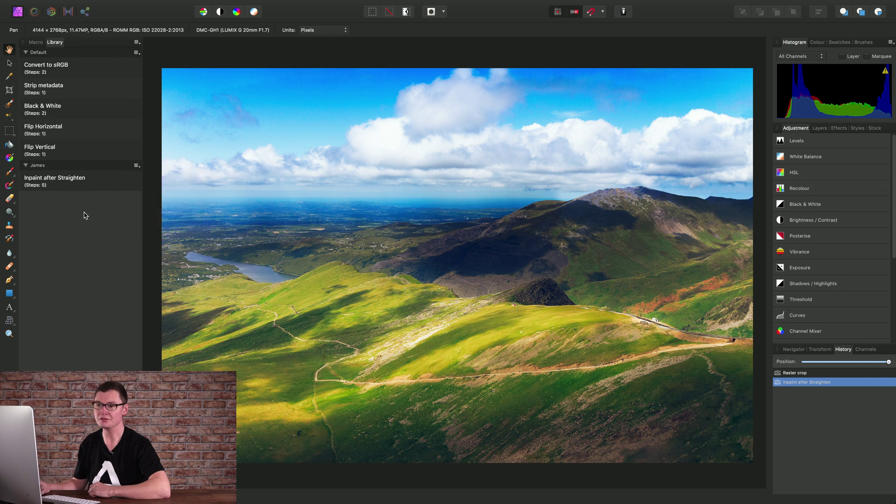
# - Use Edit Macro on Inpaint after Straighten to list its five recorded steps in the Macro panel
pyautogui.rightClick(71, 182)
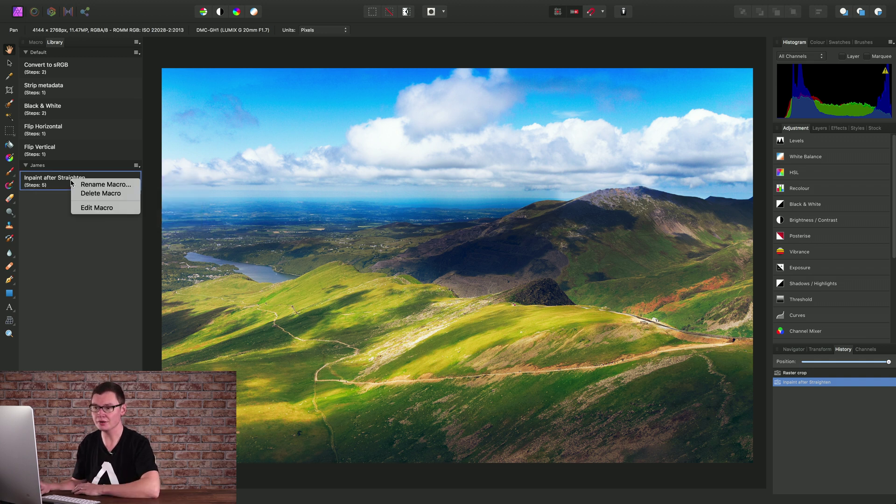
pyautogui.click(105, 208)
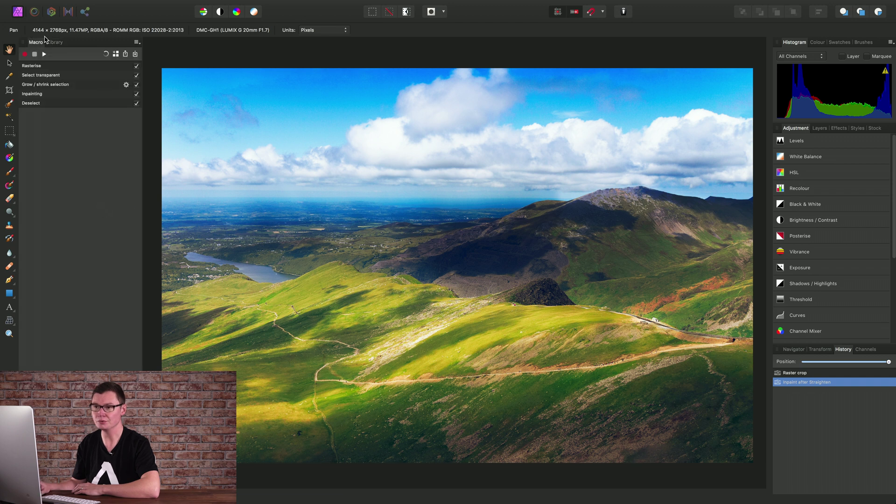